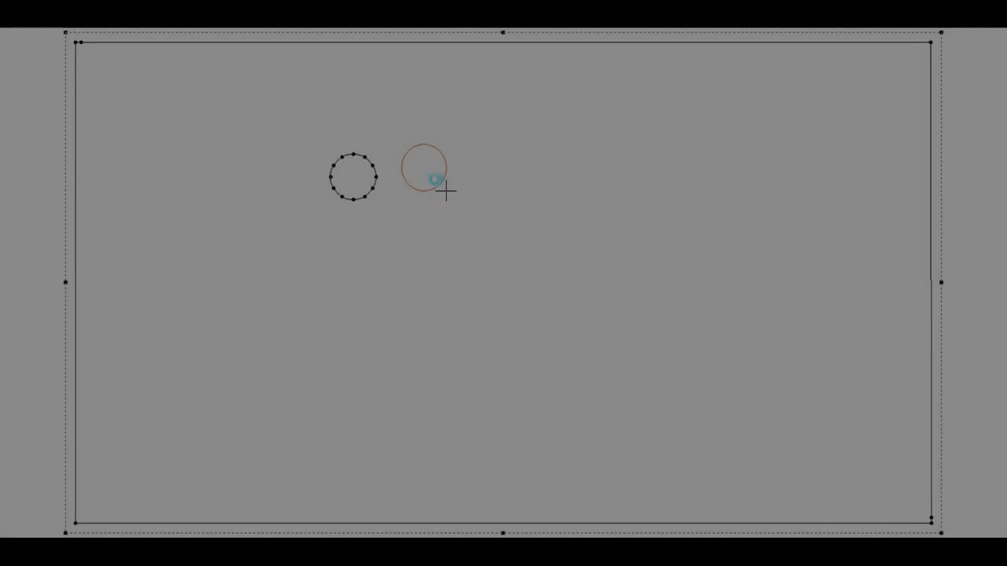
Step: Draw a stalk line down from each eye circle, left and right
{"action": "left_click", "coordinate": [364, 199]}
{"action": "right_click", "coordinate": [384, 253]}
{"action": "left_click", "coordinate": [401, 293]}
{"action": "left_click", "coordinate": [426, 189]}
{"action": "left_click", "coordinate": [428, 248]}
{"action": "right_click", "coordinate": [458, 211]}
{"action": "left_click", "coordinate": [472, 222]}
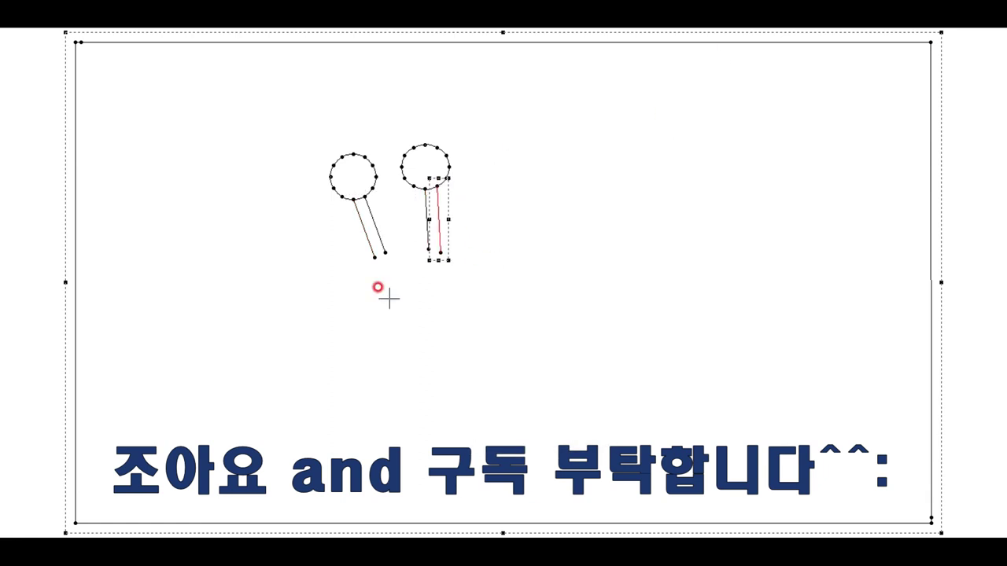
Step: Draw a tall body rectangle under the stalks and a large shell circle against its right edge
{"action": "left_click_drag", "start_coordinate": [380, 272], "coordinate": [494, 454]}
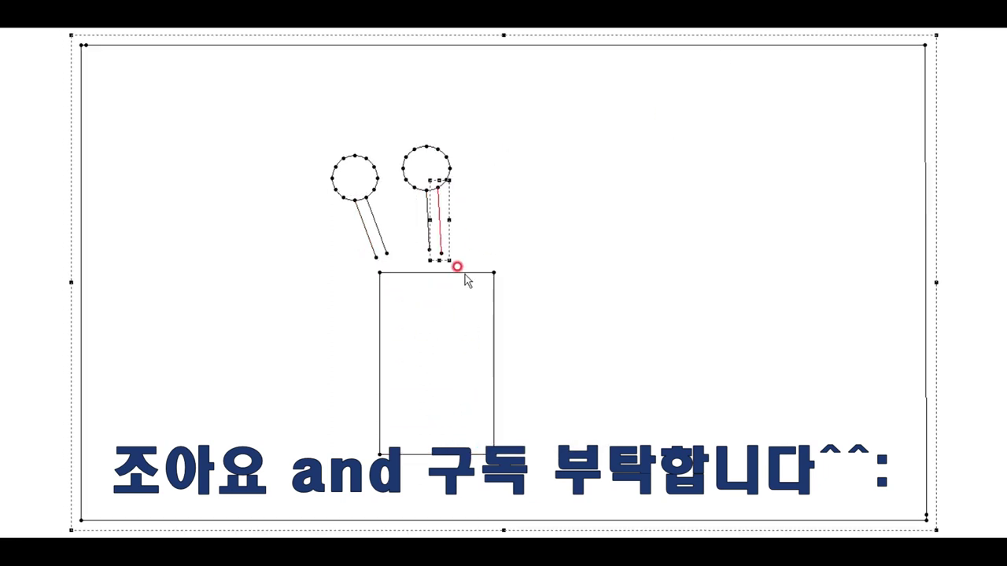
{"action": "left_click_drag", "start_coordinate": [494, 272], "coordinate": [462, 248]}
{"action": "right_click", "coordinate": [490, 194]}
{"action": "key", "text": "Escape"}
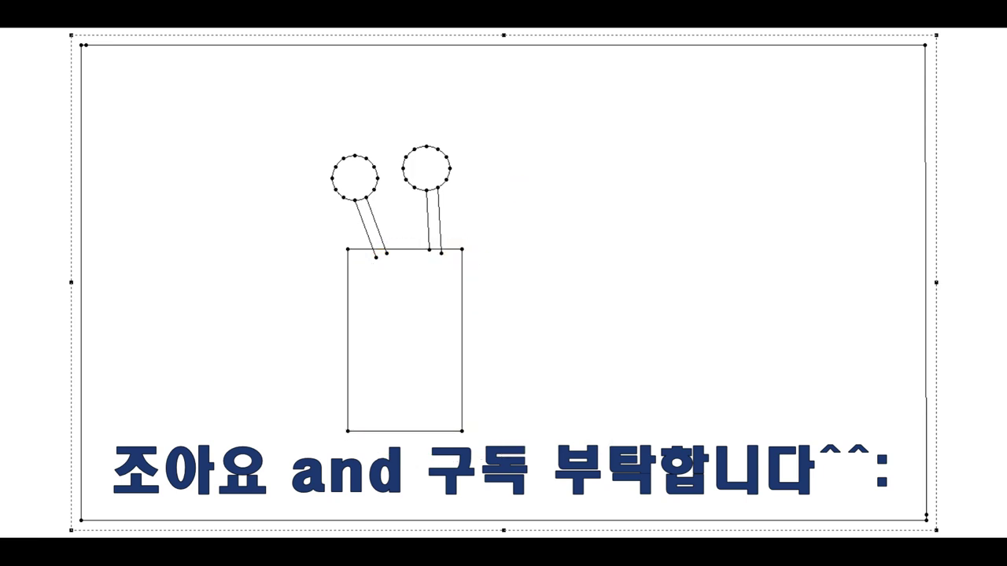
{"action": "left_click_drag", "start_coordinate": [712, 434], "coordinate": [725, 422]}
{"action": "left_click_drag", "start_coordinate": [532, 326], "coordinate": [463, 319]}
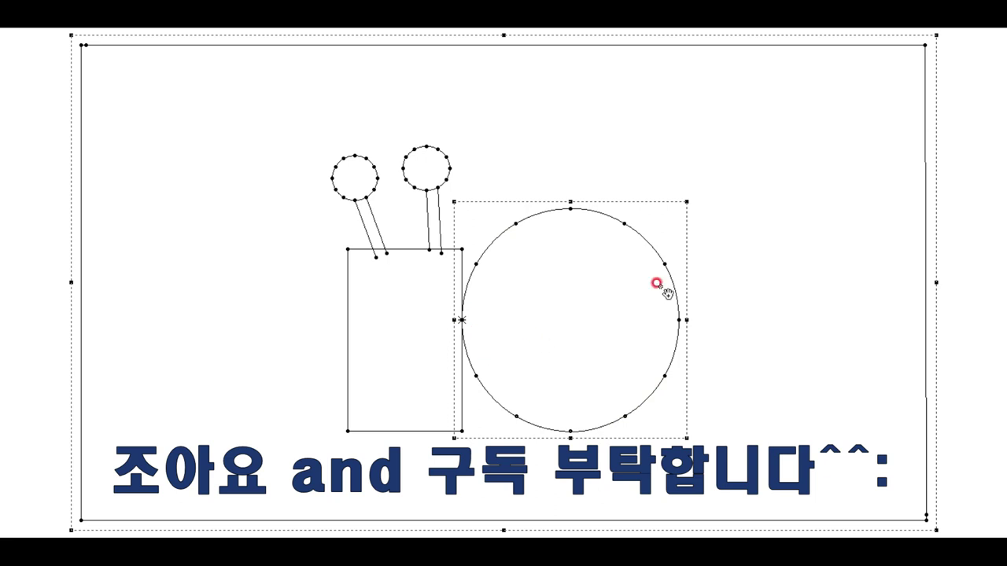
Step: Draw a closed pointed tail from the shell edge out to a right tip and back along the bottom
{"action": "left_click", "coordinate": [658, 388]}
{"action": "key", "text": "Return"}
{"action": "left_click", "coordinate": [722, 424]}
{"action": "left_click", "coordinate": [463, 431]}
{"action": "right_click", "coordinate": [703, 292]}
{"action": "left_click", "coordinate": [787, 470]}
{"action": "left_click", "coordinate": [724, 421]}
{"action": "left_click", "coordinate": [735, 273]}
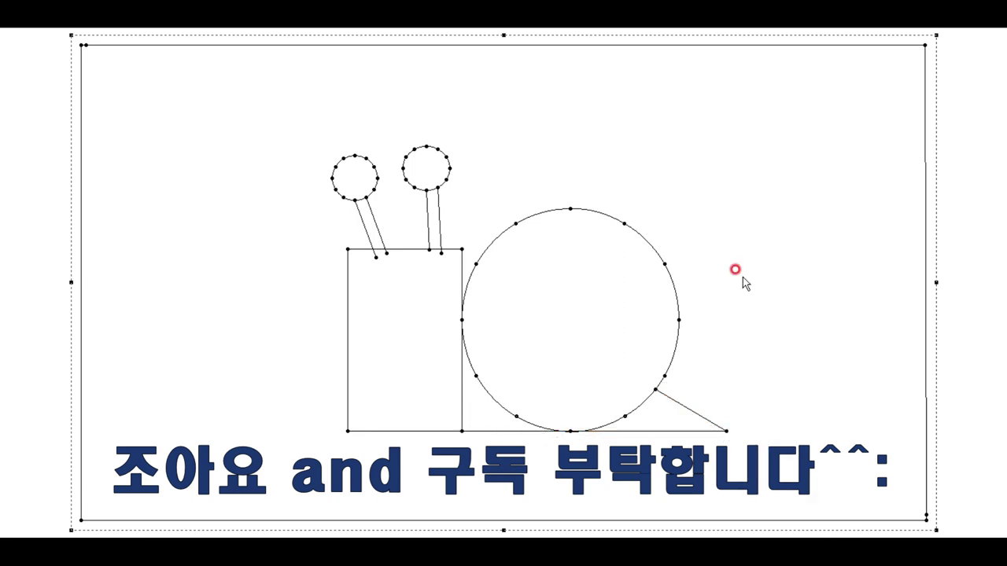
{"action": "left_click", "coordinate": [604, 235]}
{"action": "left_click", "coordinate": [347, 249]}
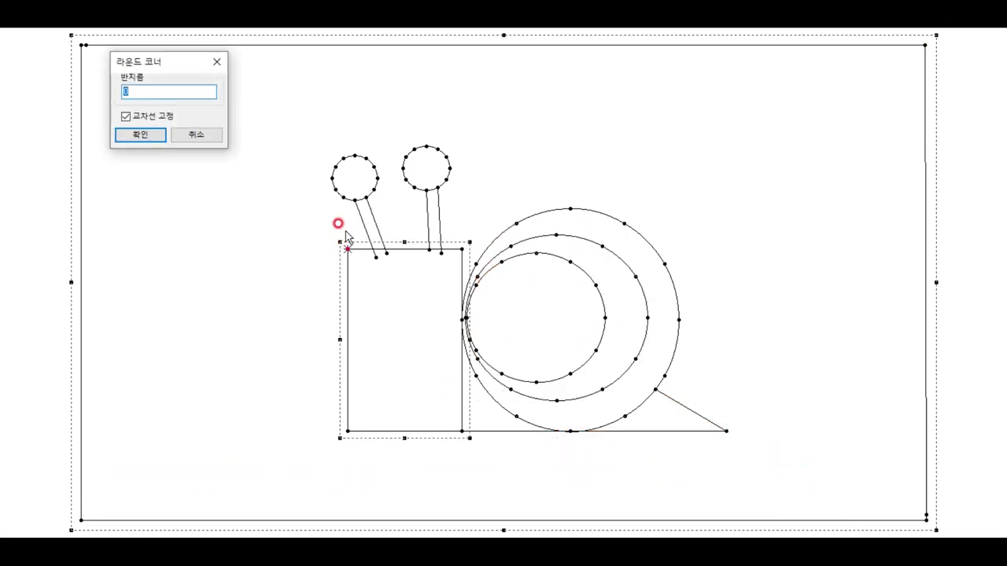
Step: Round the body rectangle's top corners and its bottom-left corner
{"action": "left_click", "coordinate": [162, 136]}
{"action": "left_click", "coordinate": [463, 250]}
{"action": "key", "text": "Return"}
{"action": "left_click", "coordinate": [348, 431]}
Step: Bend the tail's top edge into a curve and add a small circle above the stalks
{"action": "left_click_drag", "start_coordinate": [684, 407], "coordinate": [691, 399]}
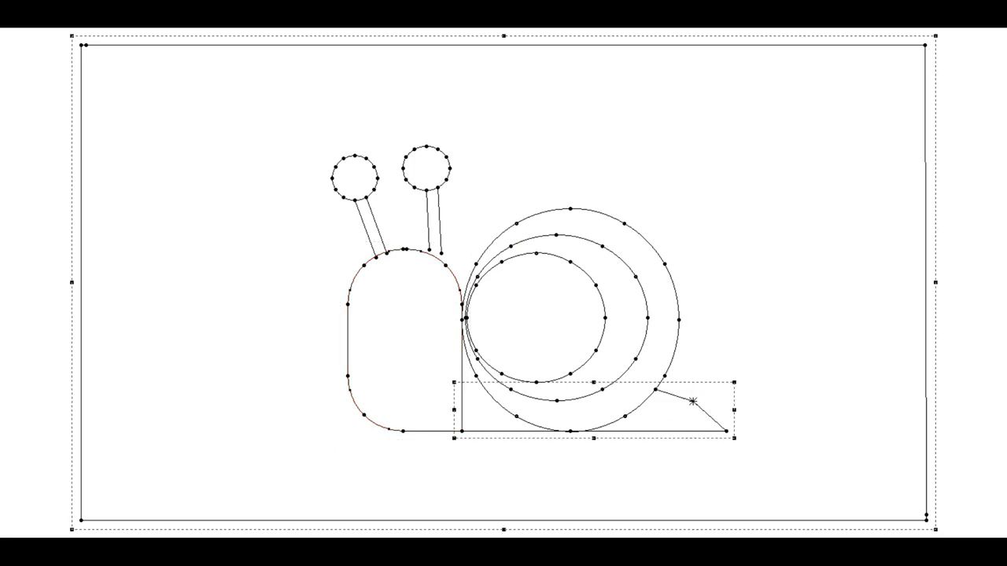
{"action": "left_click", "coordinate": [426, 253]}
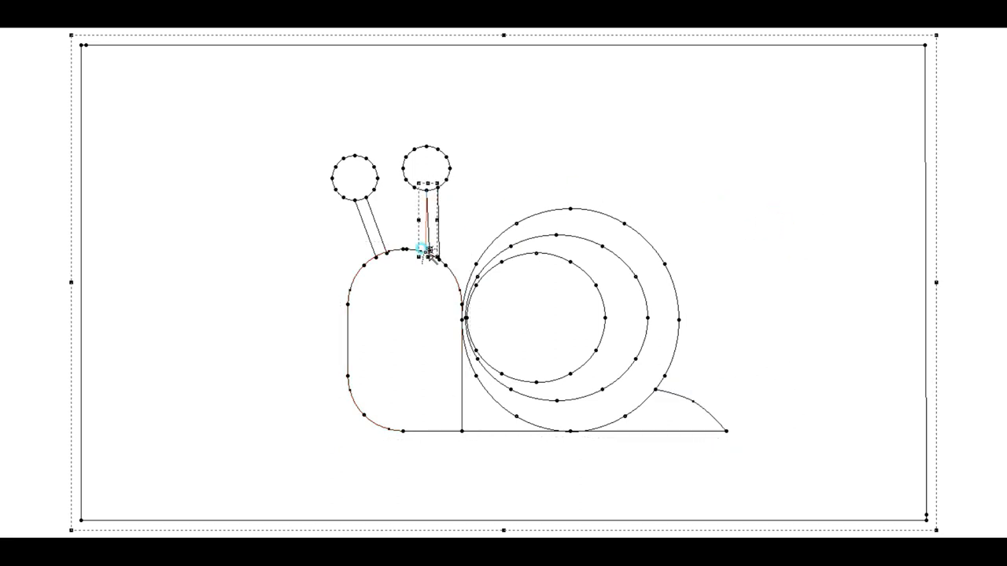
{"action": "left_click", "coordinate": [501, 145]}
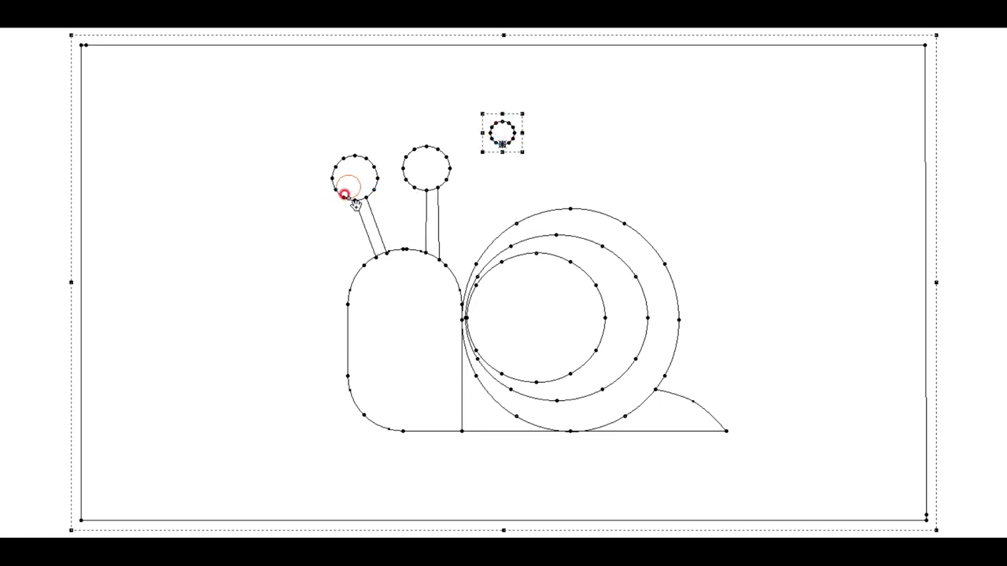
Step: Centre a small pupil circle in each eye and tilt the lower end of the right stalk
{"action": "left_click_drag", "start_coordinate": [341, 189], "coordinate": [343, 193]}
{"action": "left_click", "coordinate": [743, 124]}
{"action": "left_click_drag", "start_coordinate": [409, 175], "coordinate": [416, 168]}
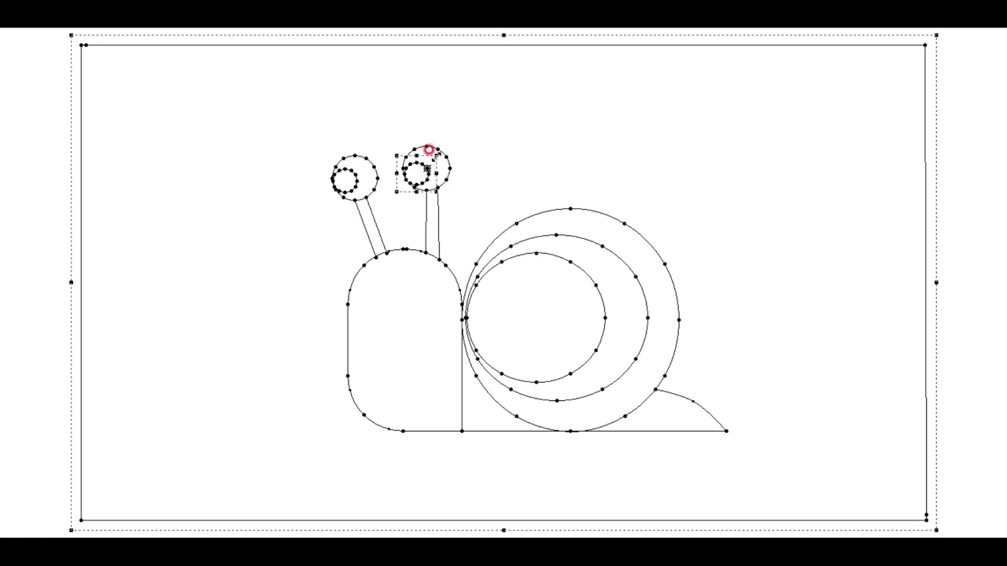
{"action": "left_click", "coordinate": [354, 156]}
{"action": "left_click_drag", "start_coordinate": [356, 153], "coordinate": [361, 151]}
{"action": "left_click", "coordinate": [596, 140]}
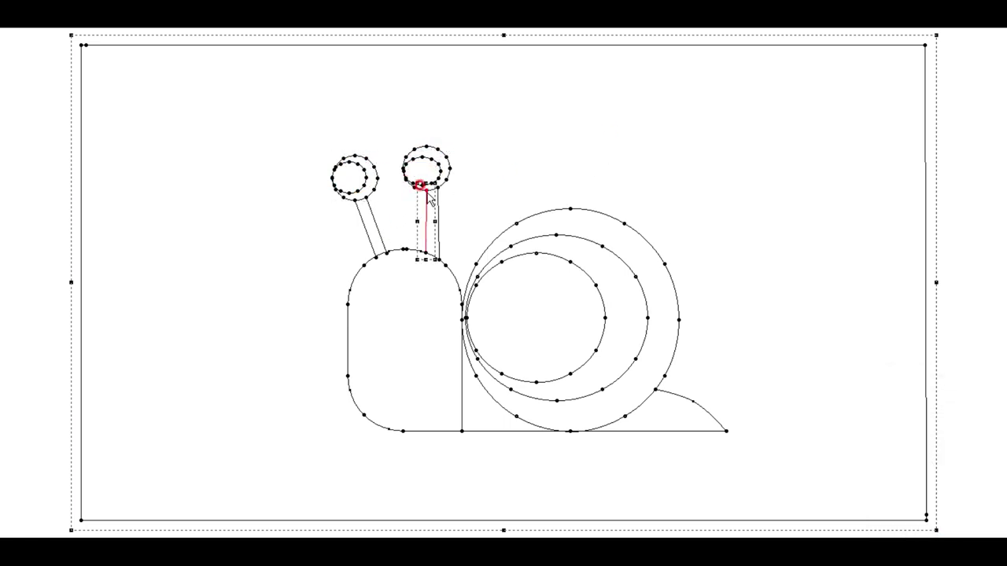
{"action": "left_click_drag", "start_coordinate": [440, 218], "coordinate": [421, 252]}
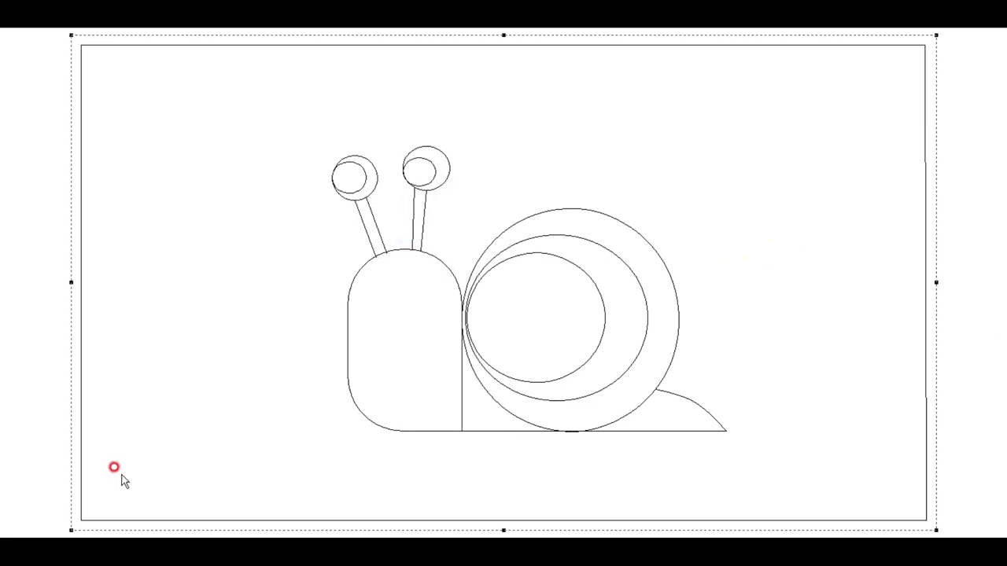
{"action": "key", "text": "F10"}
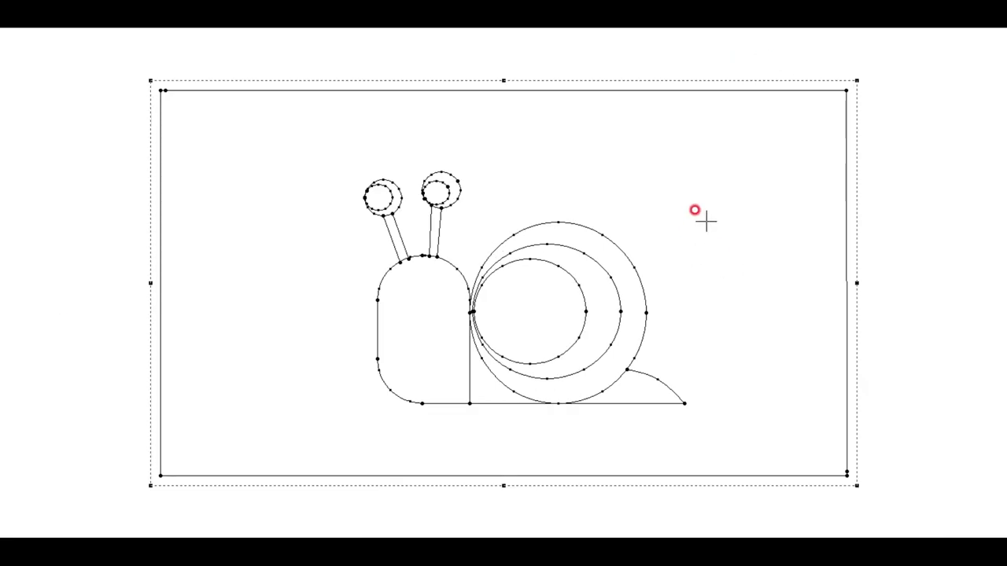
Step: Draw a small rectangle to serve as the snail's visor
{"action": "left_click_drag", "start_coordinate": [277, 291], "coordinate": [343, 328]}
{"action": "left_click", "coordinate": [348, 271]}
{"action": "scroll", "coordinate": [336, 278], "scroll_direction": "up", "scroll_amount": 1}
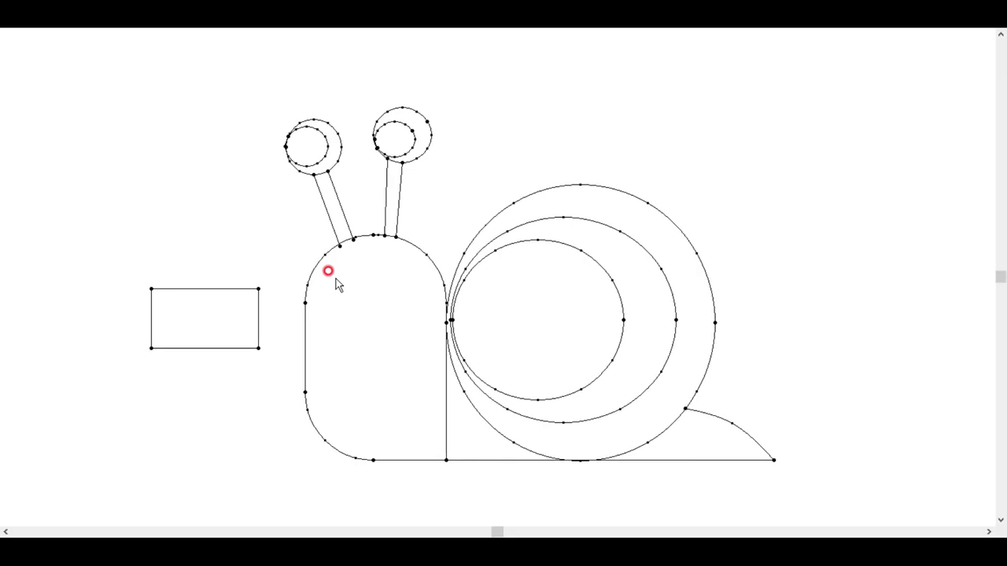
{"action": "scroll", "coordinate": [336, 278], "scroll_direction": "up", "scroll_amount": 1}
{"action": "scroll", "coordinate": [513, 224], "scroll_direction": "up", "scroll_amount": 1}
Step: Round all four visor corners and move the visor into the snail's head
{"action": "left_click_drag", "start_coordinate": [497, 279], "coordinate": [404, 247]}
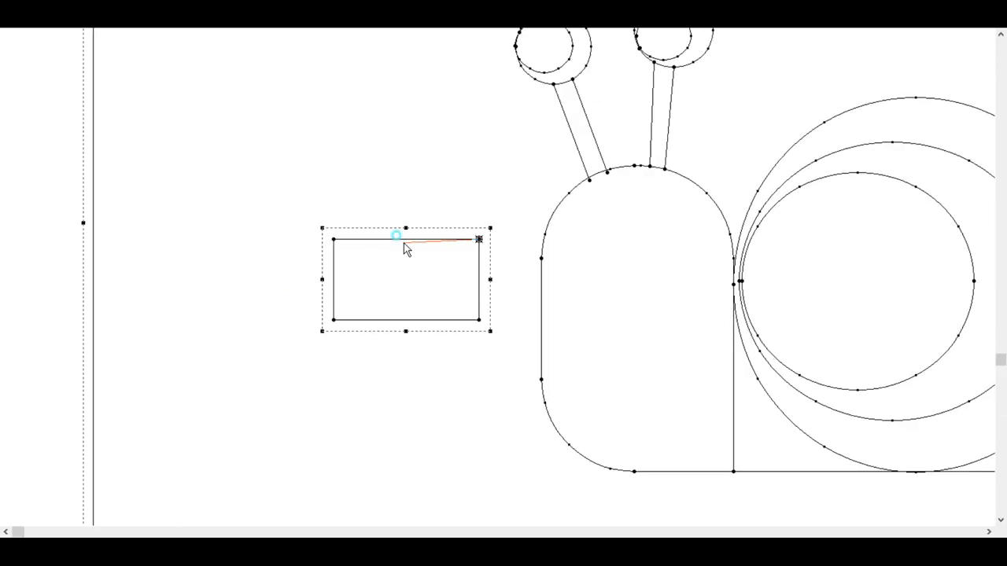
{"action": "left_click", "coordinate": [478, 240]}
{"action": "key", "text": "Return"}
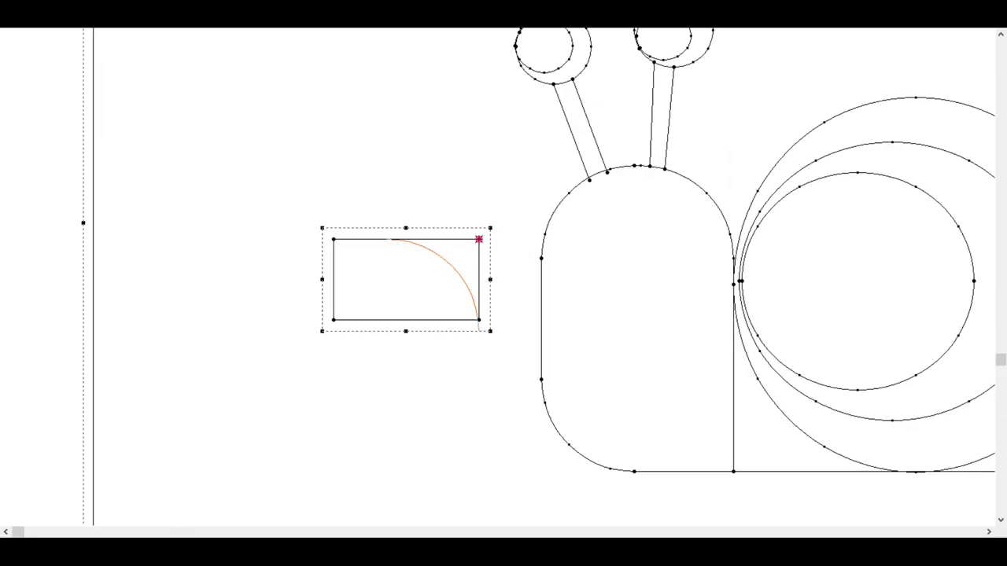
{"action": "left_click", "coordinate": [479, 239]}
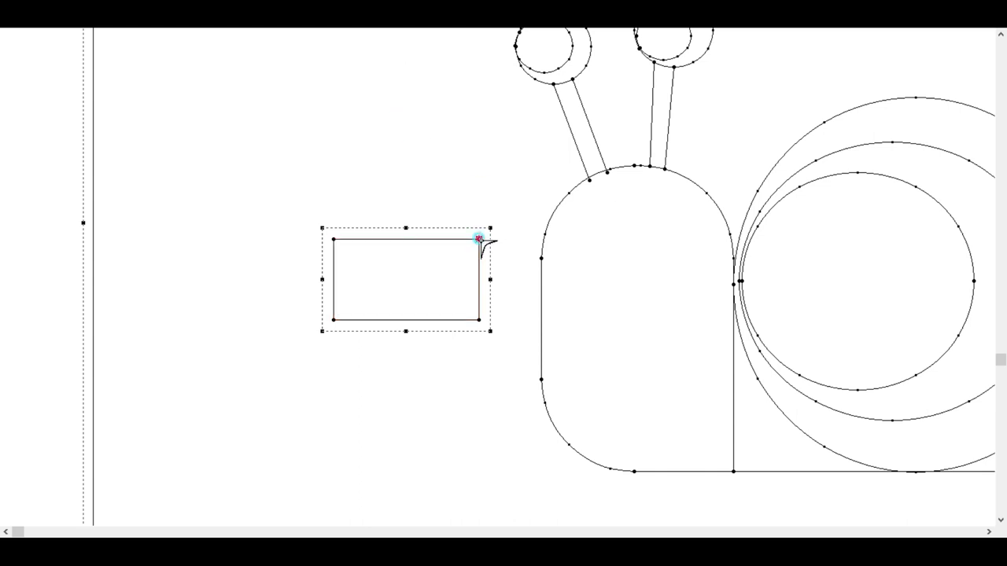
{"action": "left_click", "coordinate": [477, 319]}
{"action": "right_click", "coordinate": [813, 279]}
{"action": "right_click", "coordinate": [848, 213]}
{"action": "left_click", "coordinate": [443, 232]}
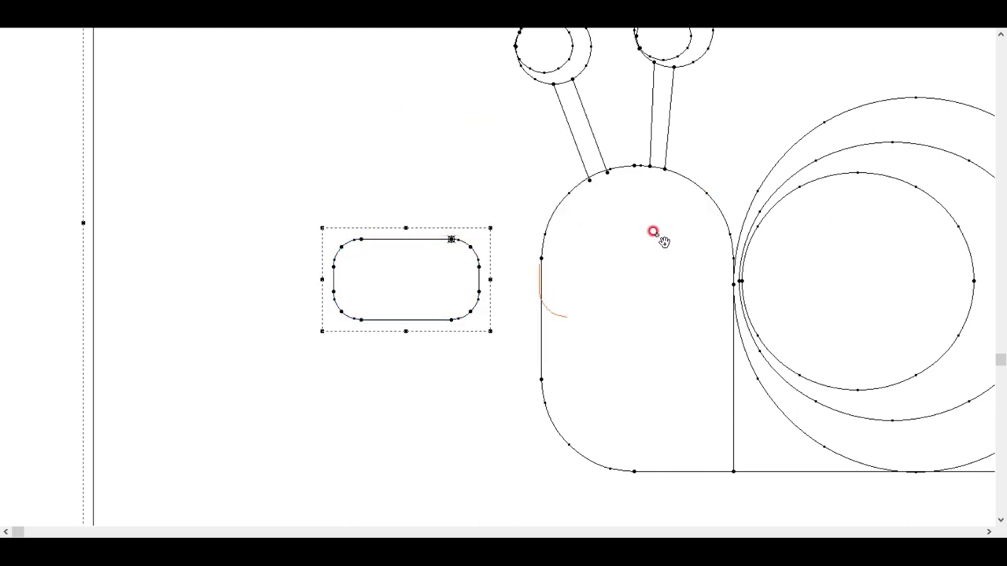
{"action": "left_click_drag", "start_coordinate": [653, 232], "coordinate": [676, 244]}
{"action": "right_click", "coordinate": [504, 141]}
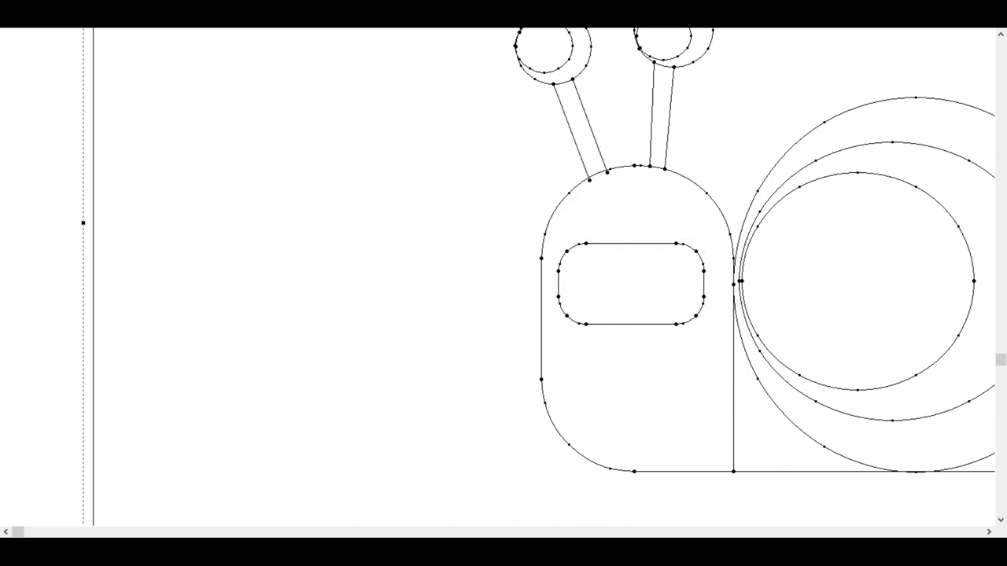
Step: Copy the visor, shrink the copy, and bend it into a bean-shaped mouth below the visor
{"action": "left_click", "coordinate": [622, 244]}
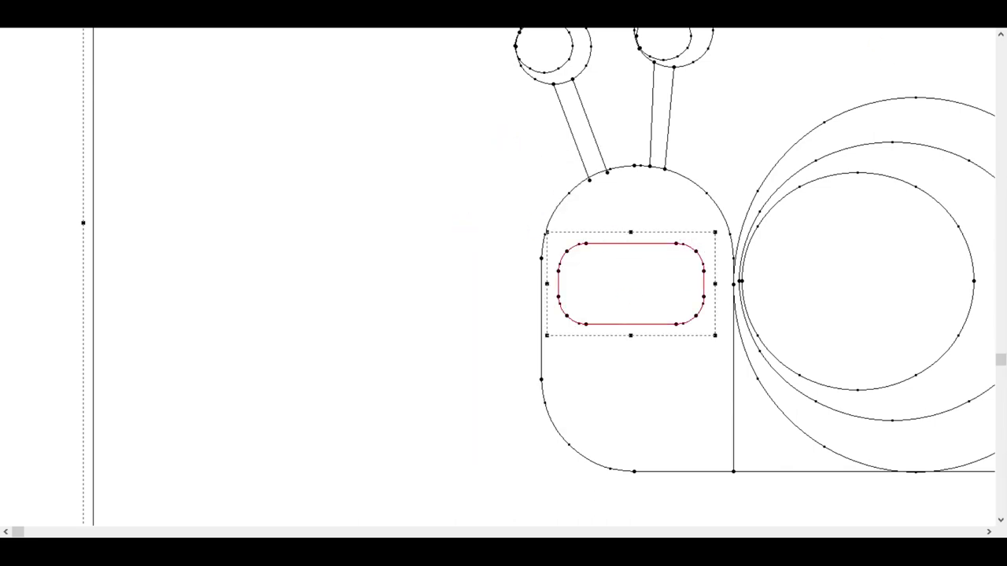
{"action": "key", "text": "ctrl+v"}
{"action": "left_click", "coordinate": [386, 196]}
{"action": "left_click_drag", "start_coordinate": [528, 228], "coordinate": [463, 290]}
{"action": "left_click", "coordinate": [438, 314]}
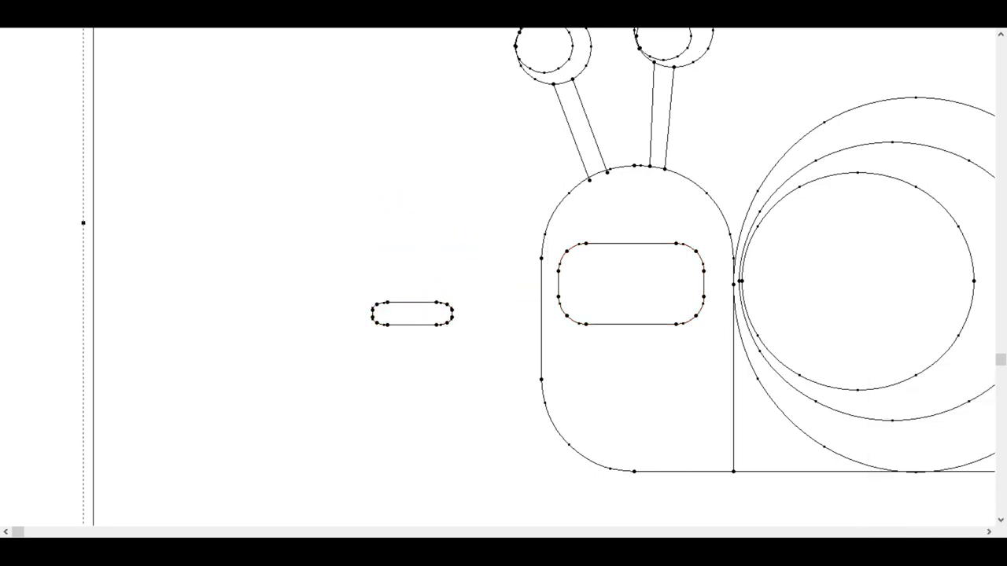
{"action": "left_click_drag", "start_coordinate": [448, 306], "coordinate": [668, 336]}
{"action": "left_click", "coordinate": [442, 285]}
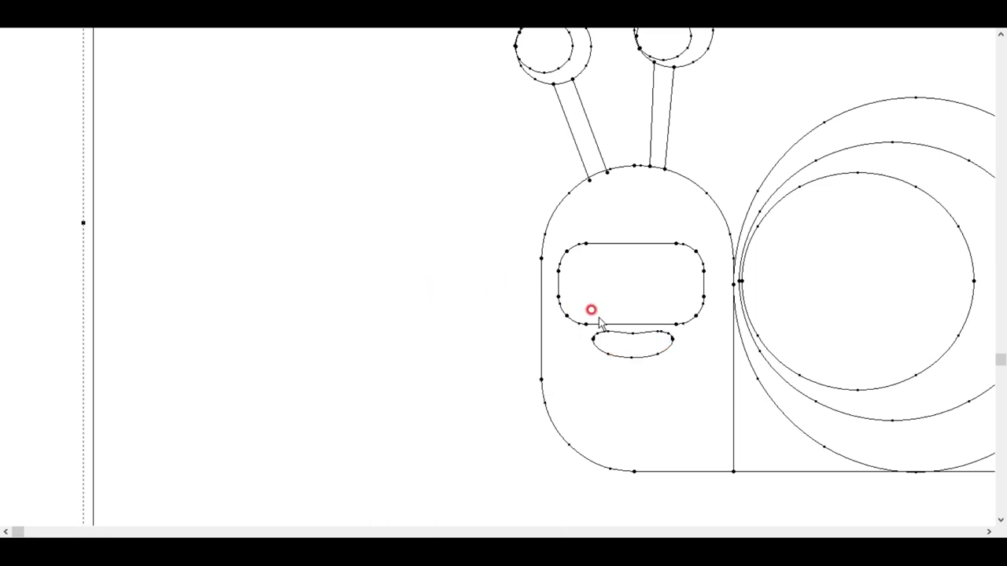
Step: Draw strap lines from the visor's sides to the head outline
{"action": "left_click_drag", "start_coordinate": [639, 243], "coordinate": [431, 252]}
{"action": "right_click", "coordinate": [428, 248]}
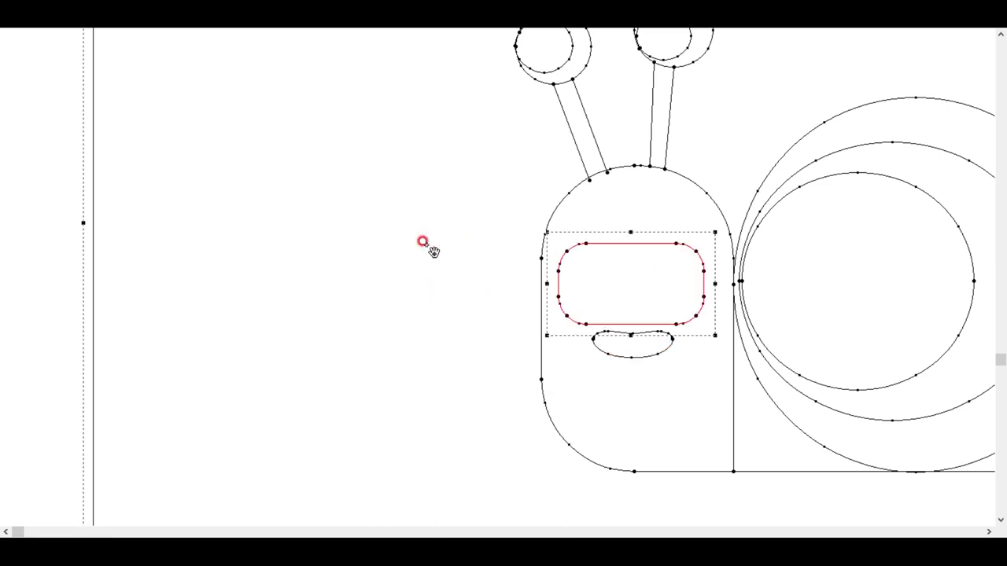
{"action": "left_click_drag", "start_coordinate": [703, 284], "coordinate": [631, 326]}
{"action": "scroll", "coordinate": [498, 278], "scroll_direction": "down", "scroll_amount": 1}
{"action": "scroll", "coordinate": [499, 276], "scroll_direction": "down", "scroll_amount": 2}
{"action": "scroll", "coordinate": [503, 277], "scroll_direction": "up", "scroll_amount": 1}
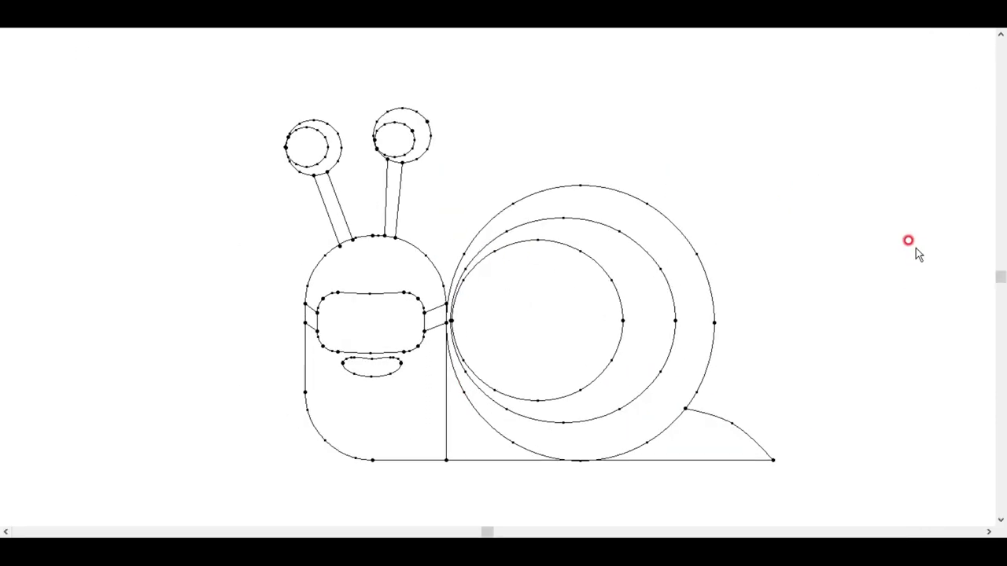
{"action": "scroll", "coordinate": [937, 267], "scroll_direction": "down", "scroll_amount": 2}
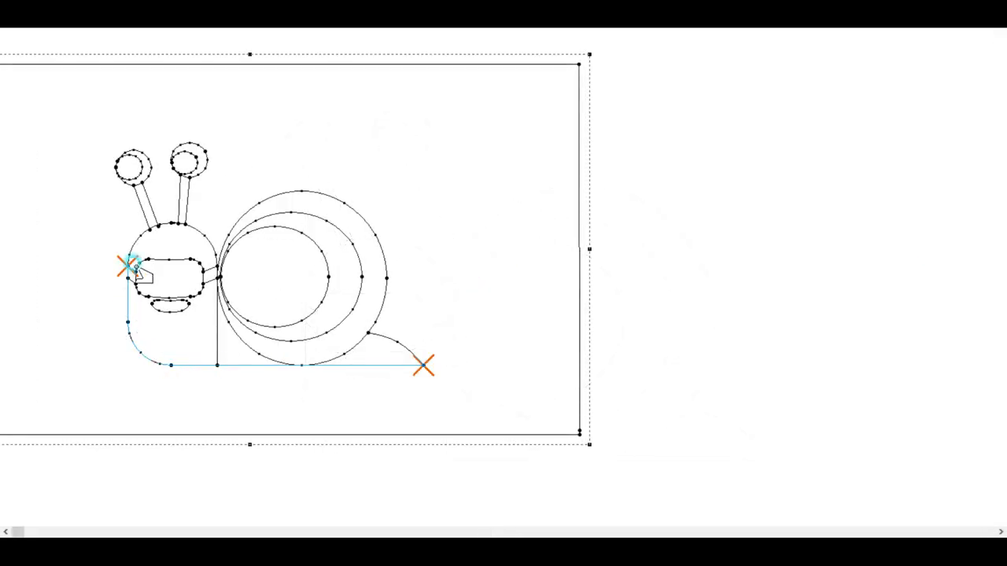
Step: Draw a divider across body and shell, then copy body, shell and face parts to the right
{"action": "left_click_drag", "start_coordinate": [206, 248], "coordinate": [381, 336]}
{"action": "left_click", "coordinate": [443, 265]}
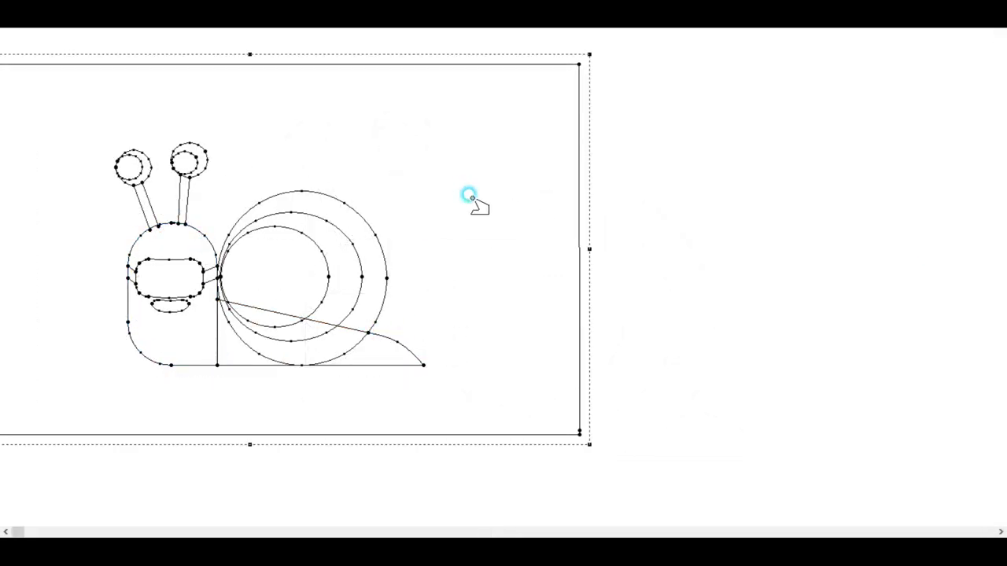
{"action": "left_click", "coordinate": [208, 319]}
{"action": "left_click_drag", "start_coordinate": [241, 292], "coordinate": [760, 354]}
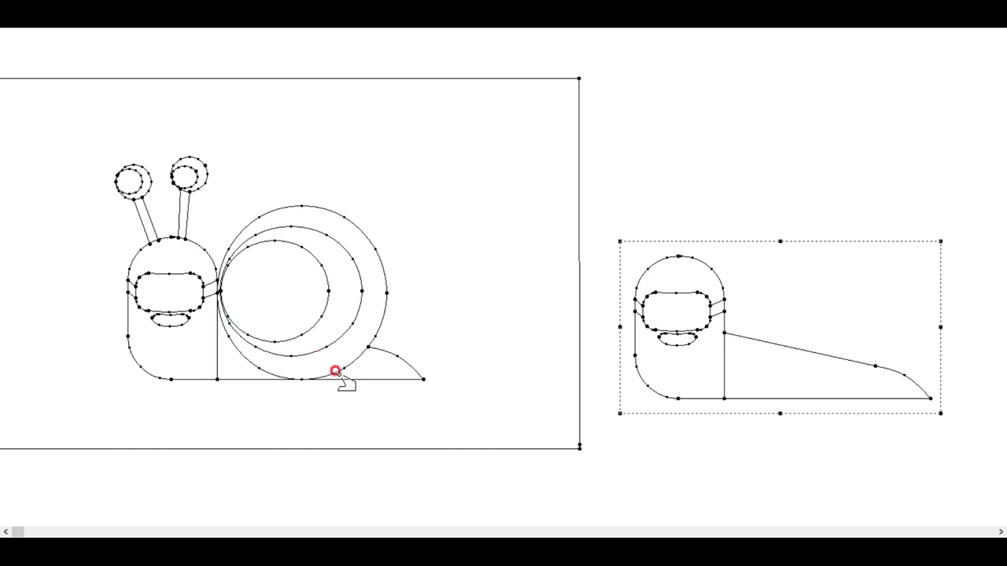
{"action": "left_click", "coordinate": [225, 239]}
{"action": "left_click", "coordinate": [685, 409]}
{"action": "left_click", "coordinate": [620, 325]}
Step: Slice the copied body with a cut from its left edge to the tail
{"action": "left_click", "coordinate": [621, 323]}
{"action": "key", "text": "Return"}
{"action": "mouse_move", "coordinate": [627, 325]}
{"action": "left_mouse_down"}
{"action": "mouse_move", "coordinate": [897, 377]}
{"action": "mouse_move", "coordinate": [949, 405]}
{"action": "left_mouse_up"}
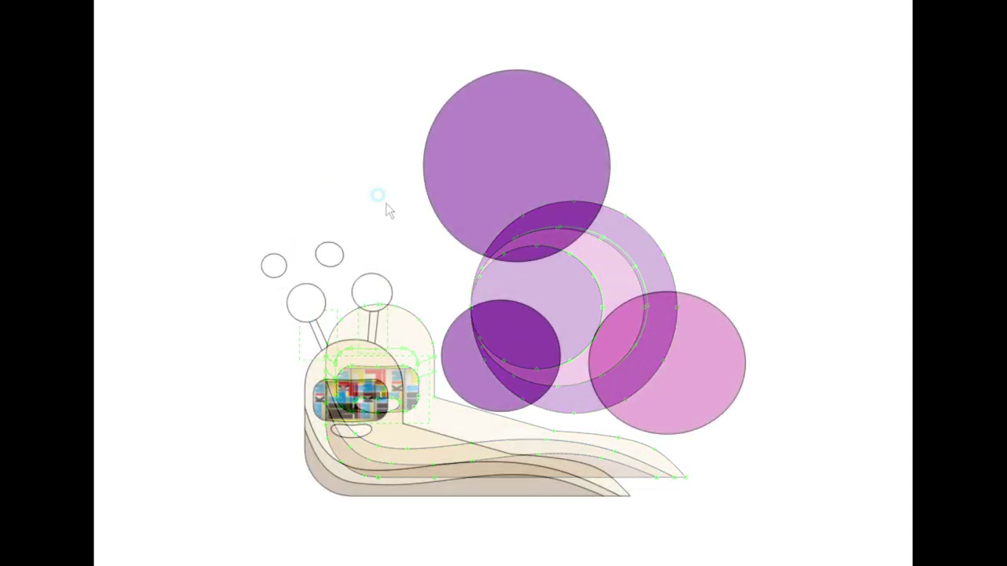
Step: Fill both eyes white and put a black pupil on each
{"action": "left_click", "coordinate": [366, 290], "text": "shift"}
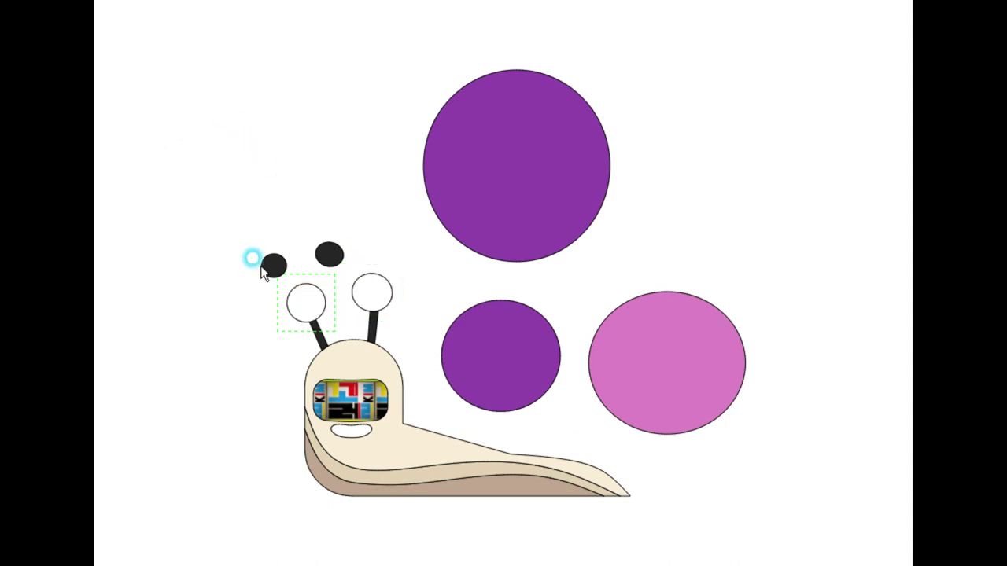
{"action": "left_click_drag", "start_coordinate": [295, 313], "coordinate": [290, 309]}
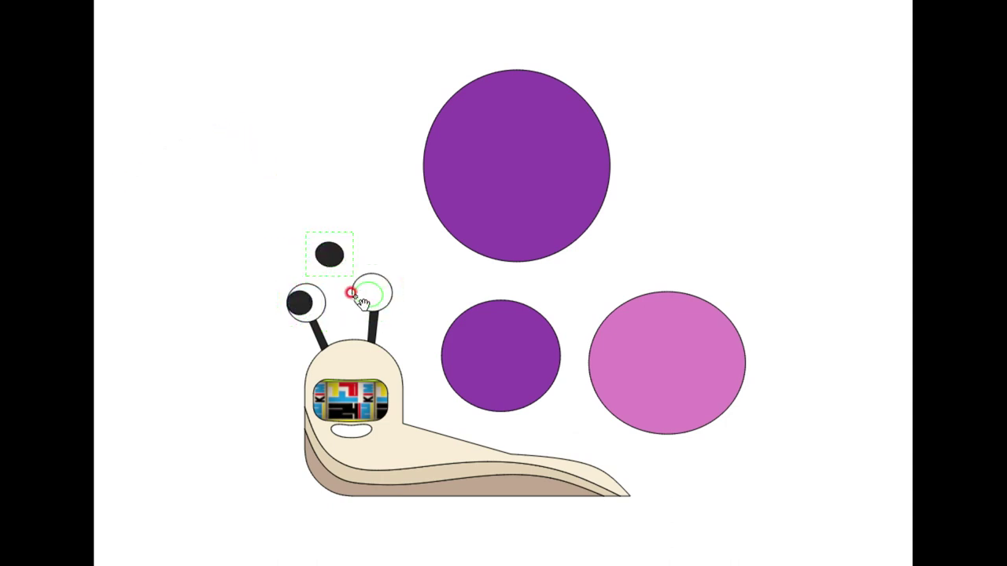
{"action": "left_click_drag", "start_coordinate": [351, 295], "coordinate": [366, 294]}
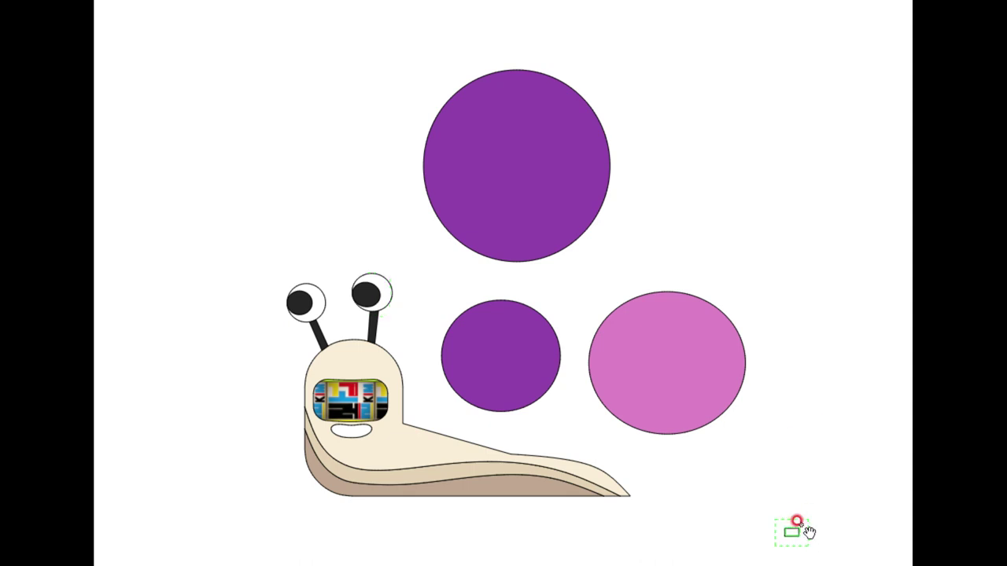
Step: Layer the large purple shell circle over the smaller circle
{"action": "left_click_drag", "start_coordinate": [545, 233], "coordinate": [517, 432]}
{"action": "mouse_move", "coordinate": [536, 381]}
{"action": "left_mouse_down"}
{"action": "mouse_move", "coordinate": [577, 268]}
{"action": "mouse_move", "coordinate": [587, 189]}
{"action": "left_mouse_up"}
{"action": "left_click_drag", "start_coordinate": [509, 355], "coordinate": [515, 396]}
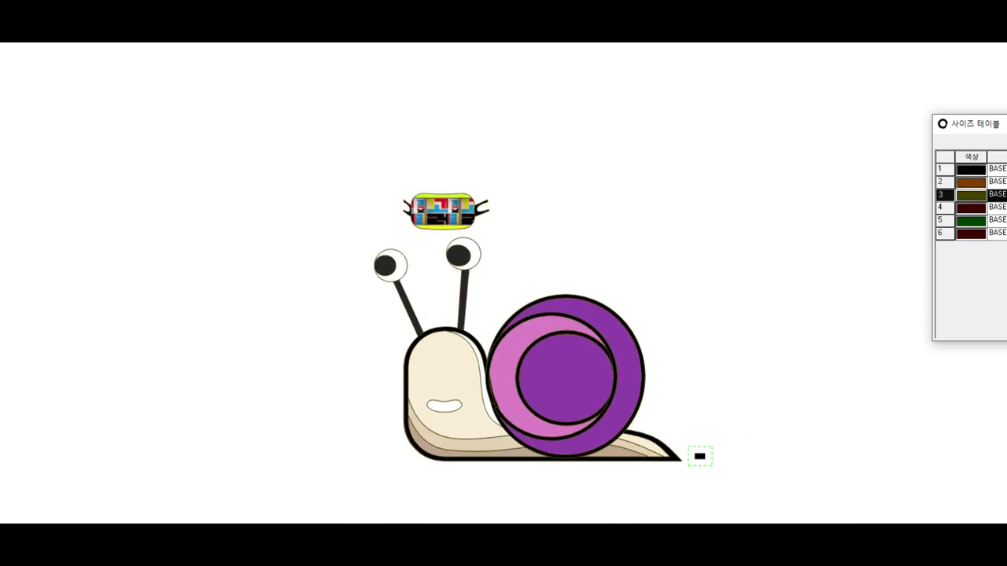
Step: Close the size table panel
{"action": "left_click_drag", "start_coordinate": [929, 263], "coordinate": [1005, 262]}
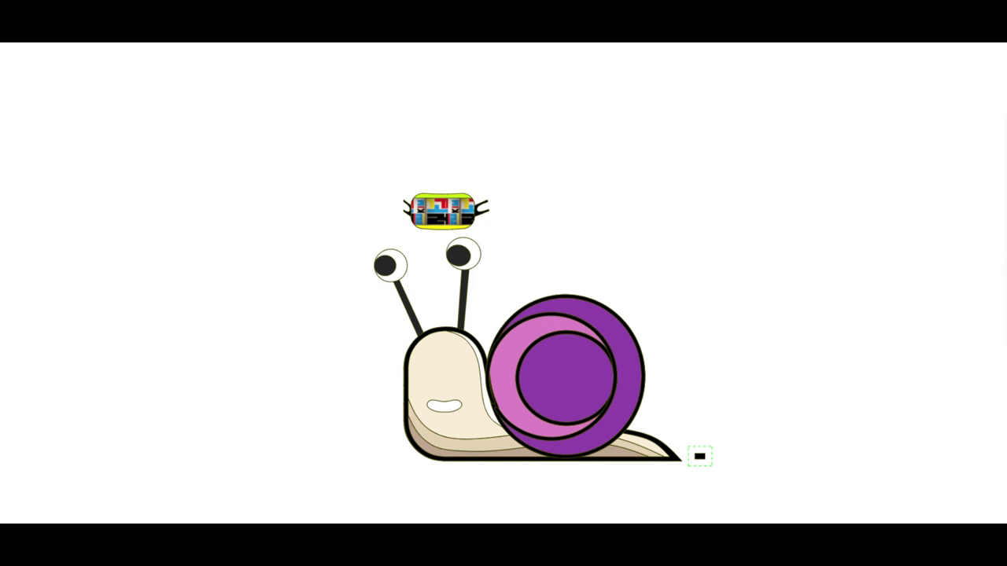